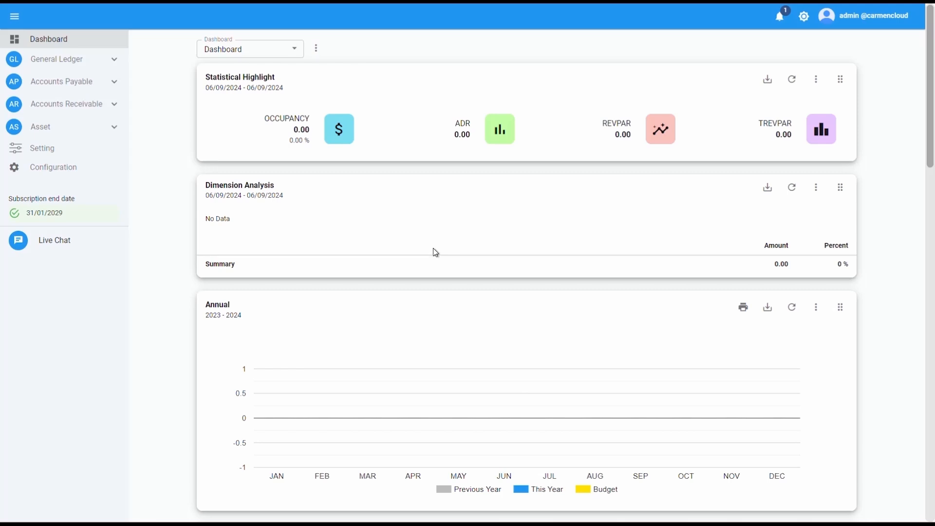
Open Input Tax Reconciliation from the Accounts Payable procedures and set the default tax period to 08/2024.
{"action": "left_click", "coordinate": [118, 87]}
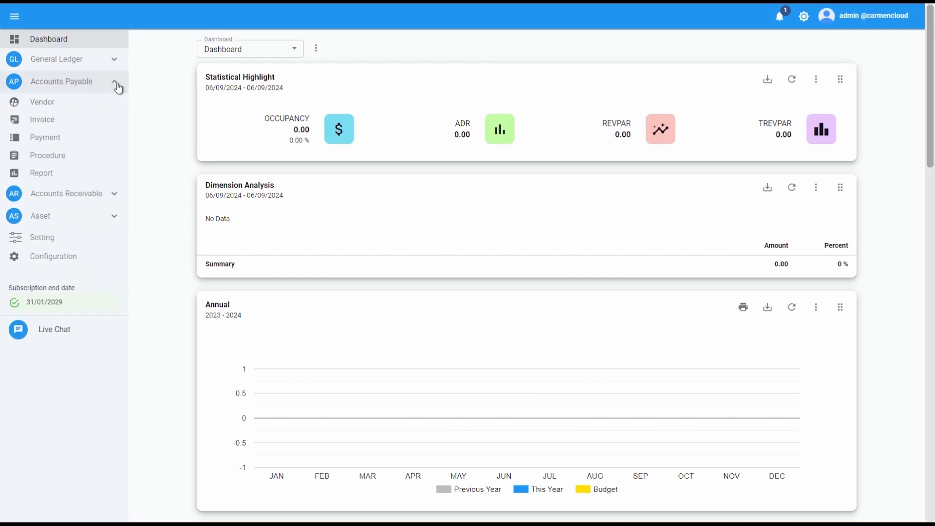
{"action": "left_click", "coordinate": [73, 164]}
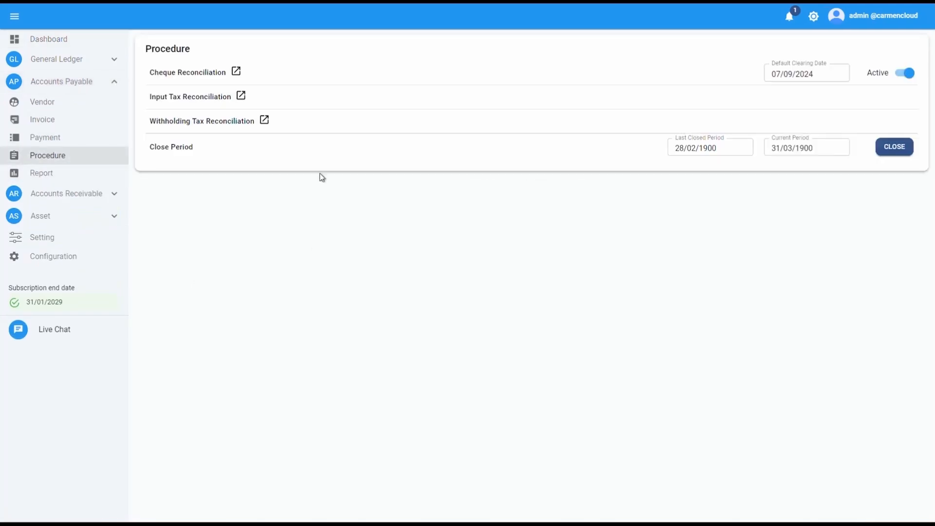
{"action": "left_click", "coordinate": [241, 96]}
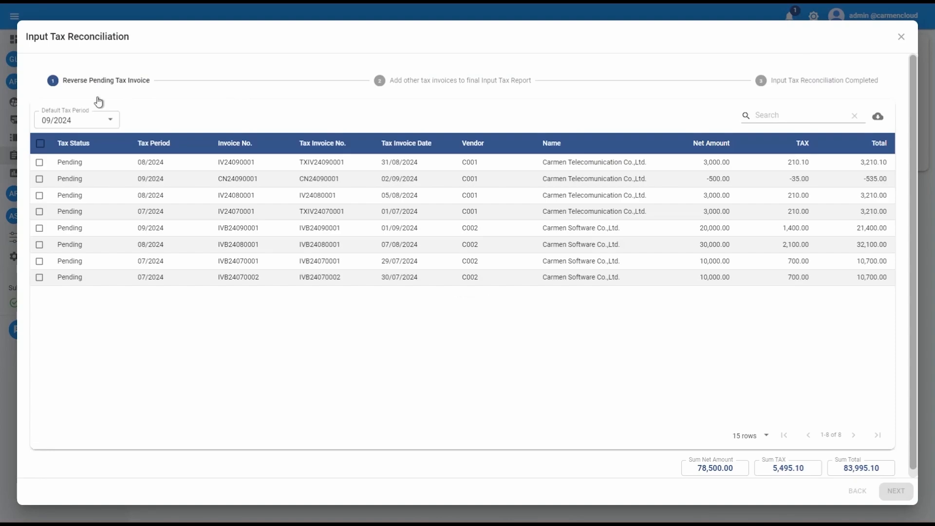
{"action": "left_click", "coordinate": [82, 125]}
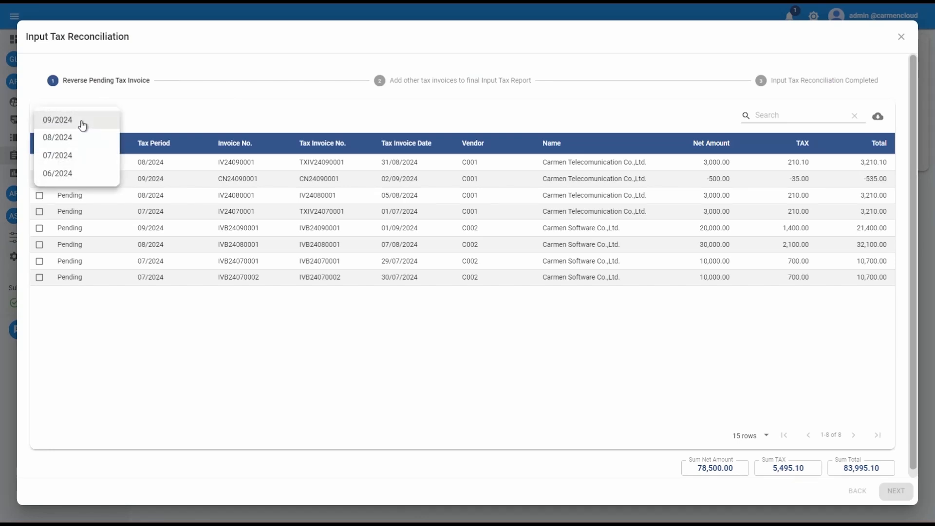
{"action": "left_click", "coordinate": [77, 139]}
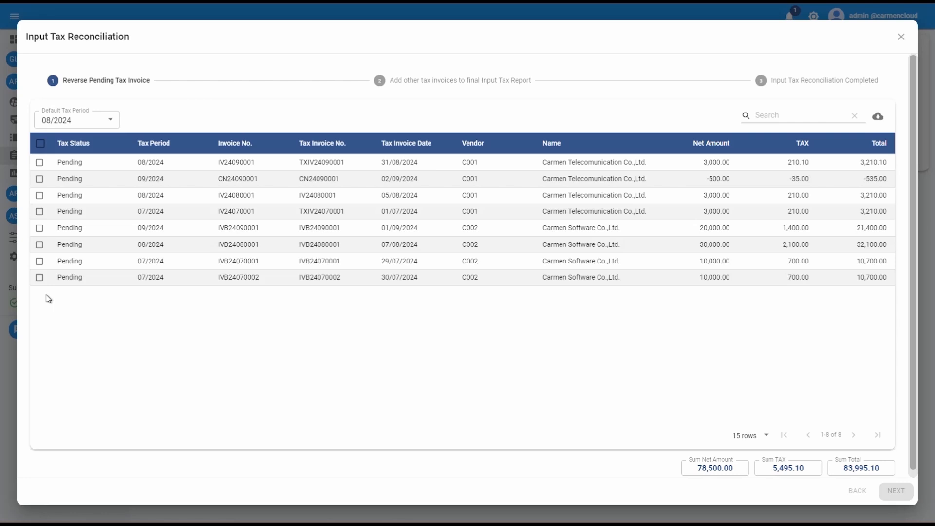
Confirm pending invoice IVB24070001 and set its tax invoice date to 31/07/2024.
{"action": "left_click", "coordinate": [40, 262]}
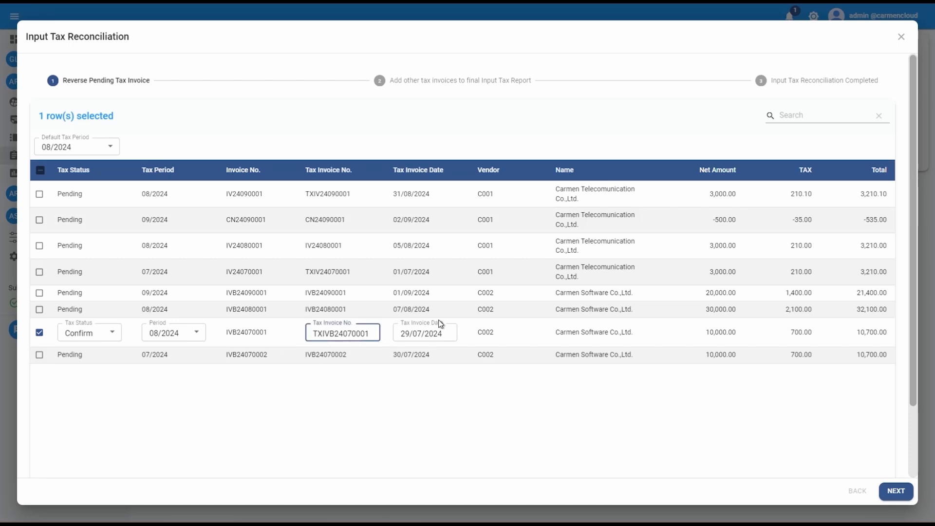
{"action": "left_click", "coordinate": [438, 329]}
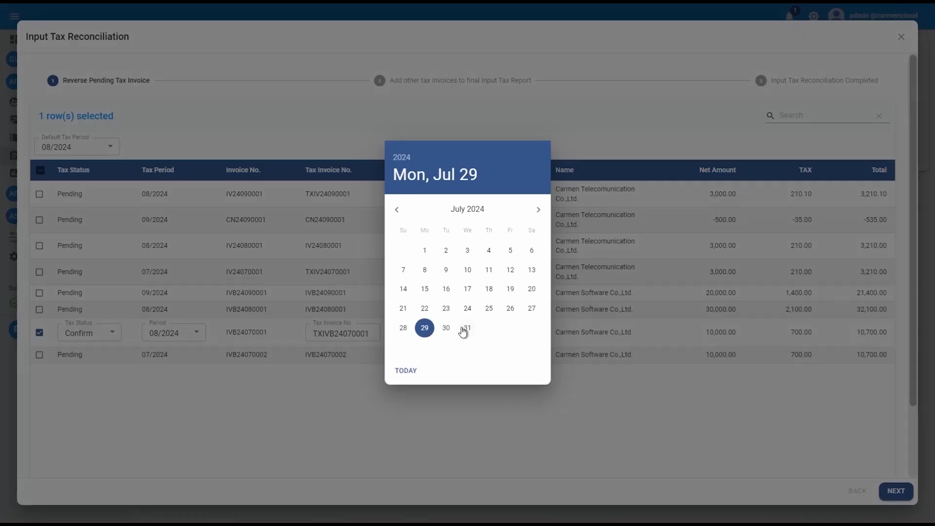
{"action": "left_click", "coordinate": [464, 328]}
Also confirm pending invoices IVB24070002 and IV24070001 for the reconciliation.
{"action": "left_click", "coordinate": [40, 355]}
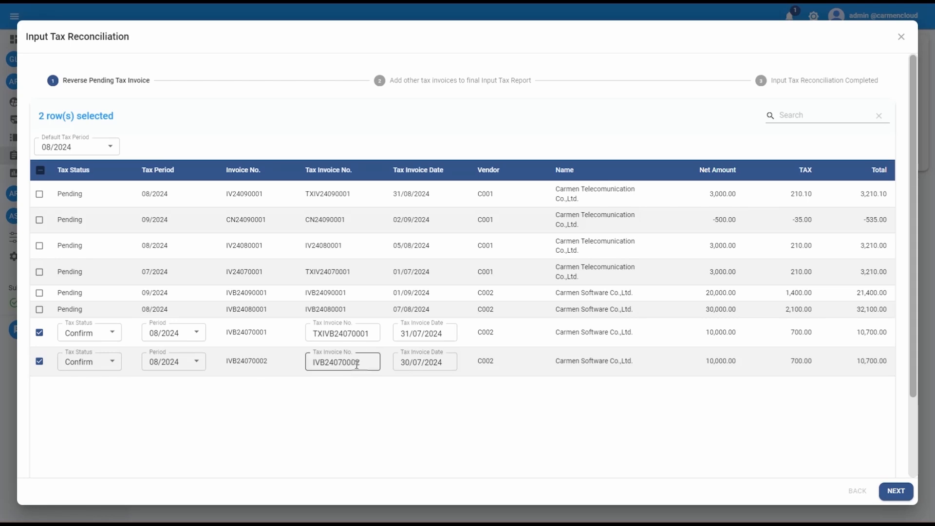
{"action": "left_click", "coordinate": [39, 271]}
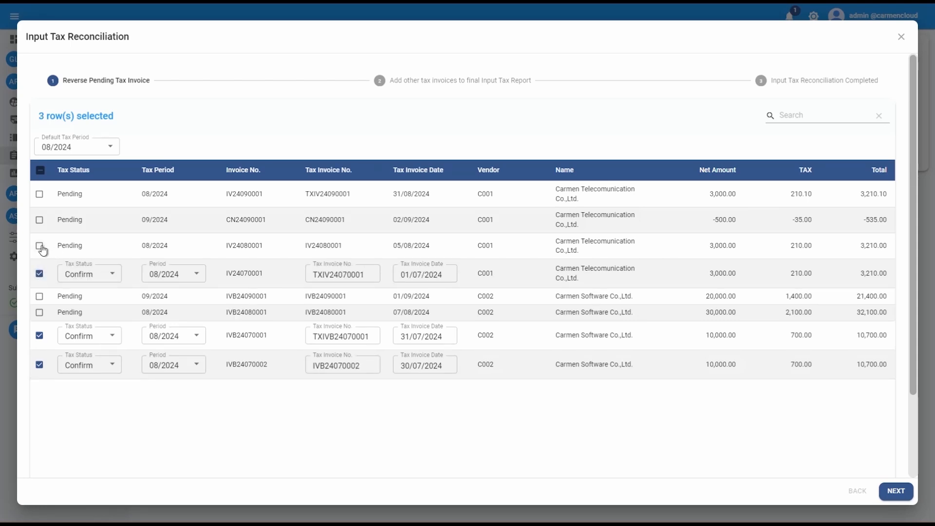
Proceed to post the reversal of the confirmed invoices and accept the posting prompts.
{"action": "left_click", "coordinate": [897, 493]}
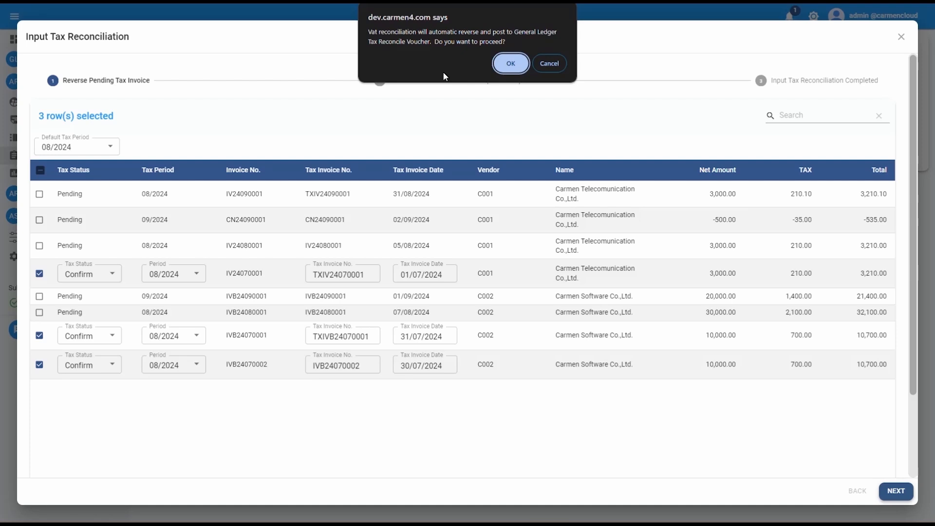
{"action": "left_click", "coordinate": [517, 67]}
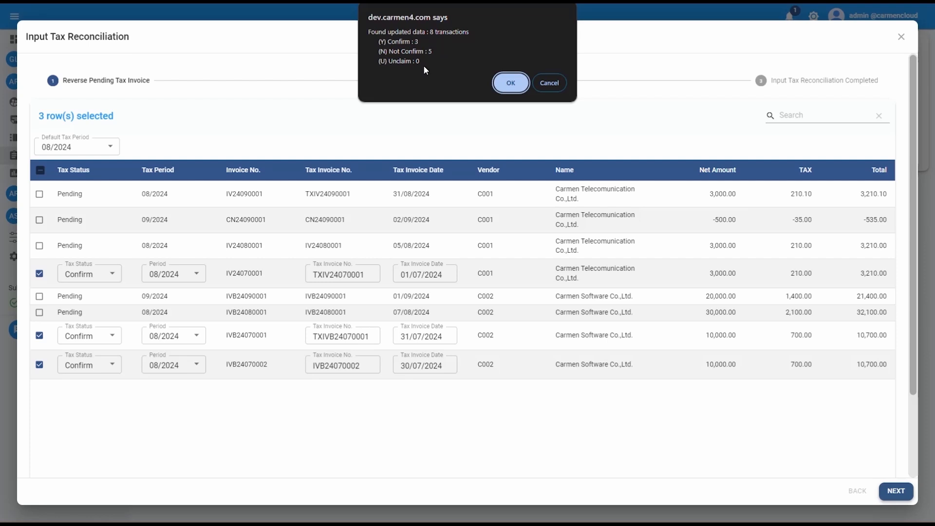
{"action": "left_click", "coordinate": [509, 86]}
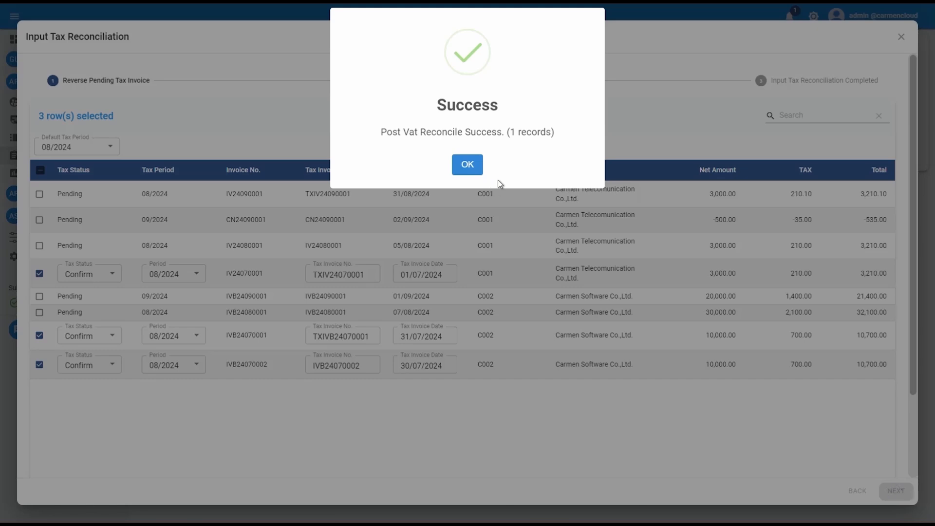
{"action": "left_click", "coordinate": [468, 167]}
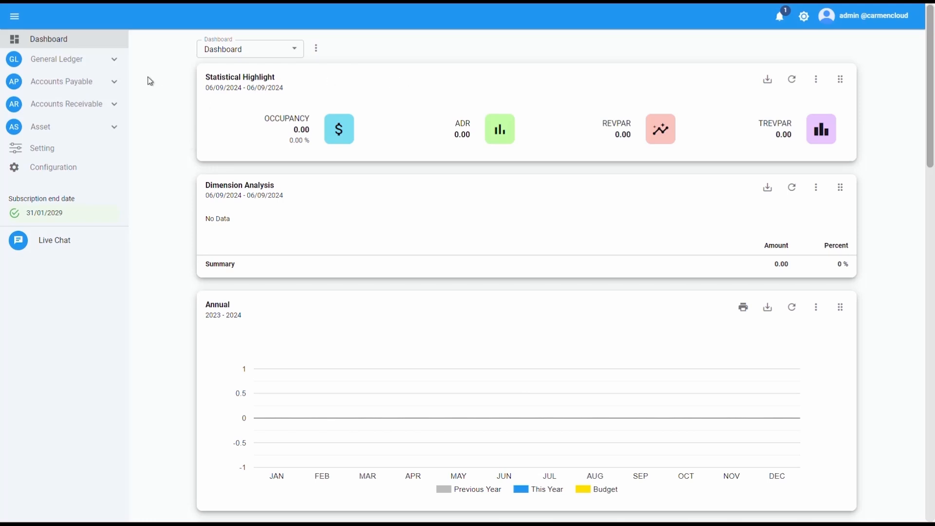
Reopen Input Tax Reconciliation, go to the other tax invoices stage and filter by tax period 08/2024.
{"action": "left_click", "coordinate": [114, 86]}
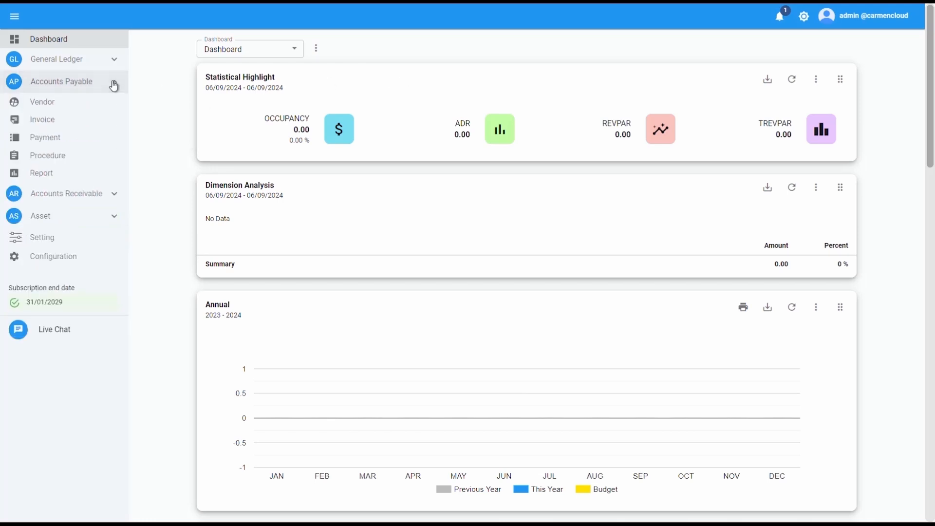
{"action": "left_click", "coordinate": [53, 162]}
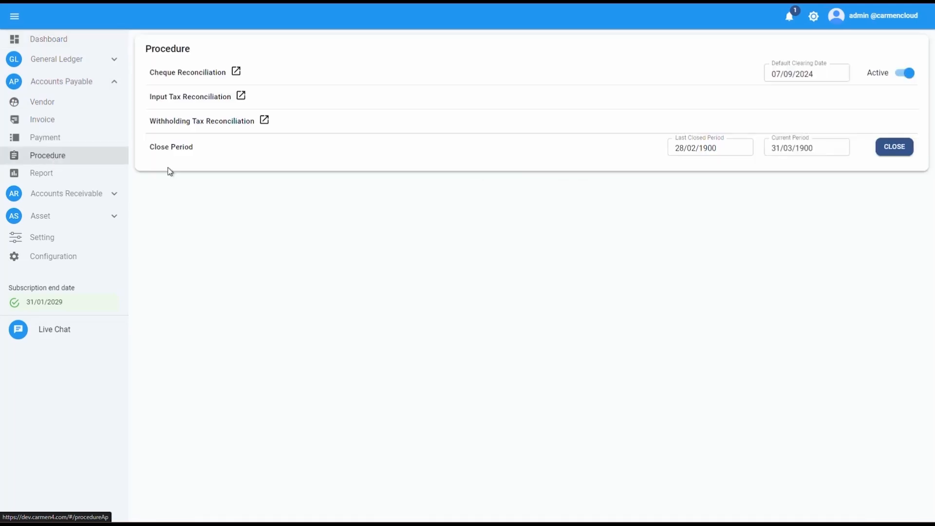
{"action": "left_click", "coordinate": [242, 97]}
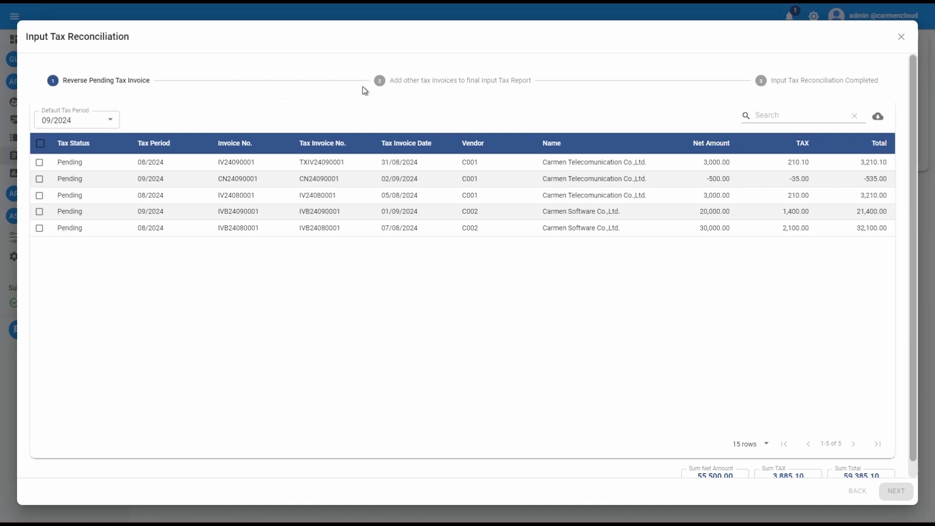
{"action": "left_click", "coordinate": [420, 87]}
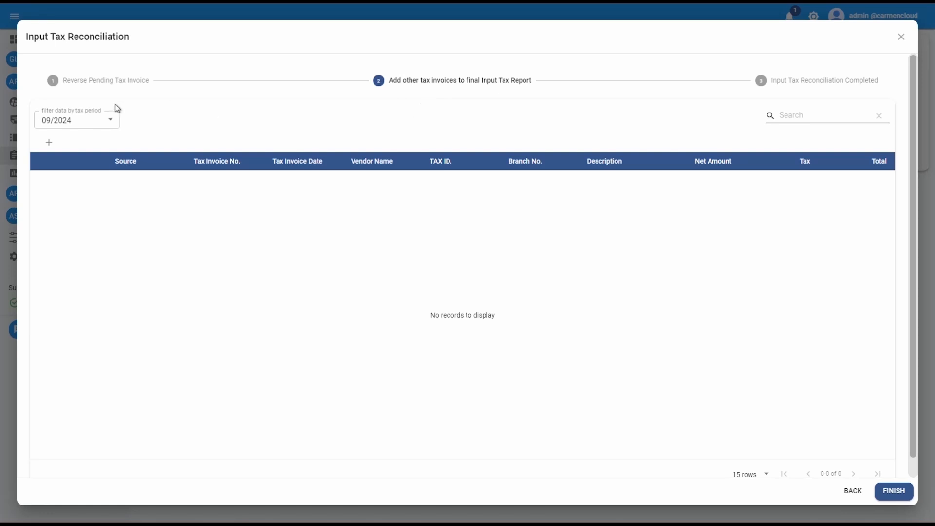
{"action": "left_click", "coordinate": [109, 119]}
{"action": "left_click", "coordinate": [105, 137]}
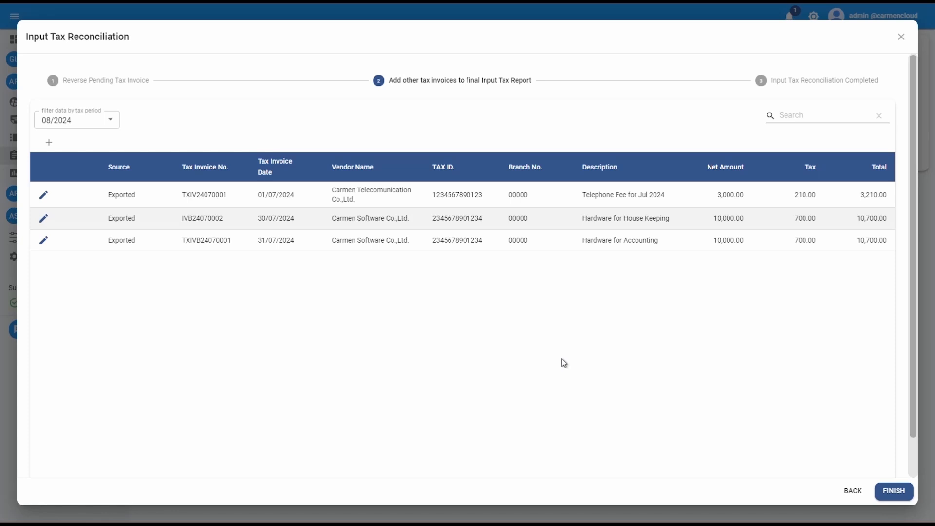
Add a new tax invoice numbered TTX24080001 with tax invoice date 16/09/2024.
{"action": "left_click", "coordinate": [49, 142]}
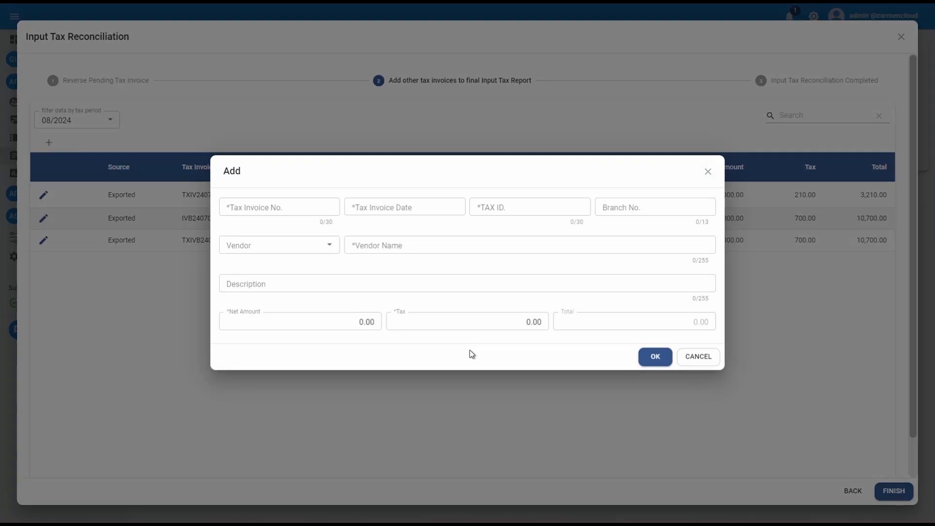
{"action": "left_click", "coordinate": [285, 206]}
{"action": "type", "text": "TX"}
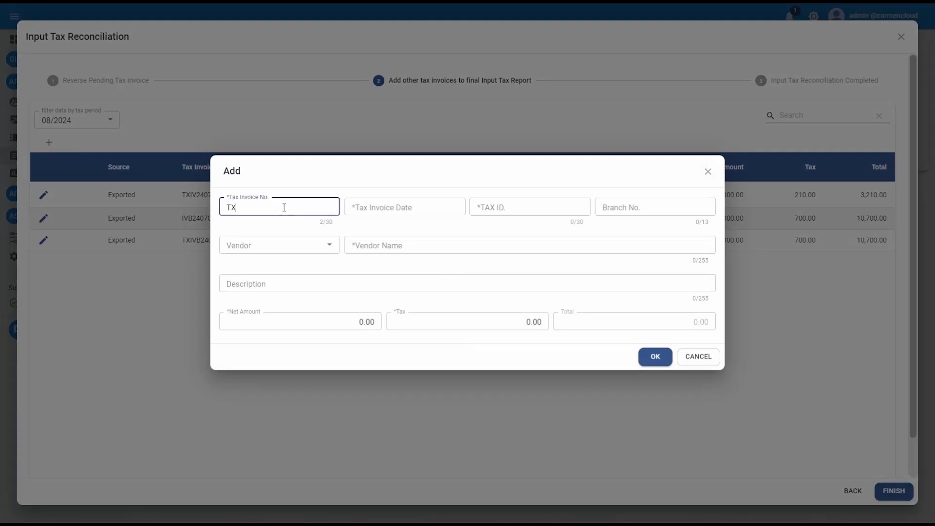
{"action": "type", "text": "24080001"}
{"action": "left_click", "coordinate": [237, 207]}
{"action": "type", "text": "T"}
{"action": "left_click", "coordinate": [392, 208]}
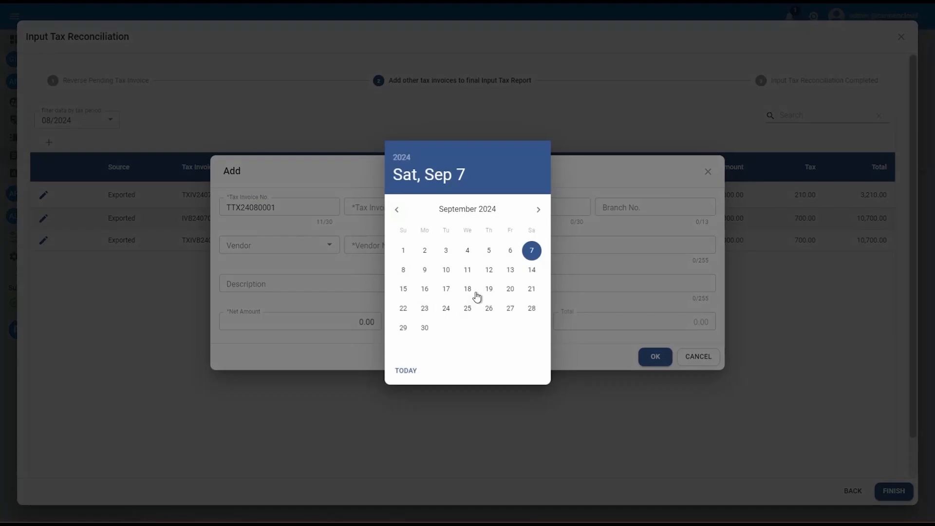
{"action": "left_click", "coordinate": [425, 289]}
Enter the vendor's tax ID and branch number 00001 for the new tax invoice.
{"action": "left_click", "coordinate": [521, 207]}
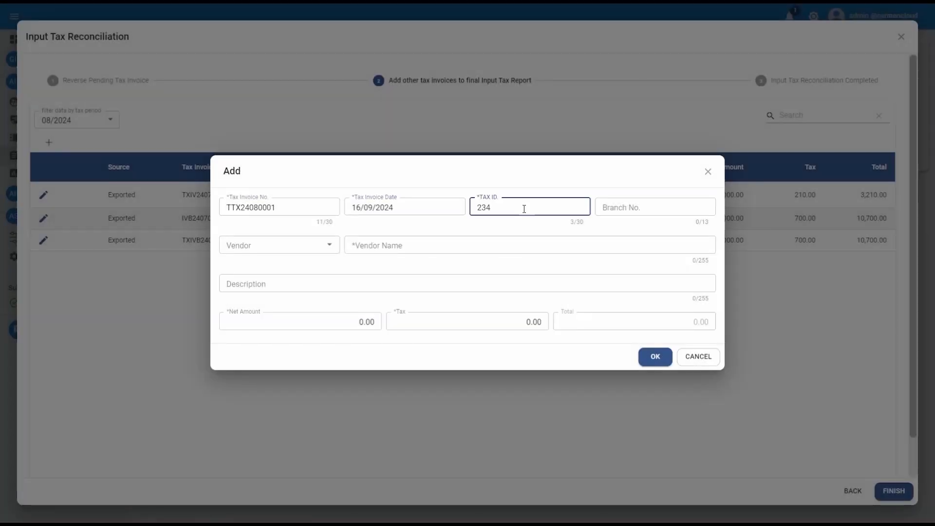
{"action": "left_click", "coordinate": [632, 208]}
{"action": "type", "text": "00001"}
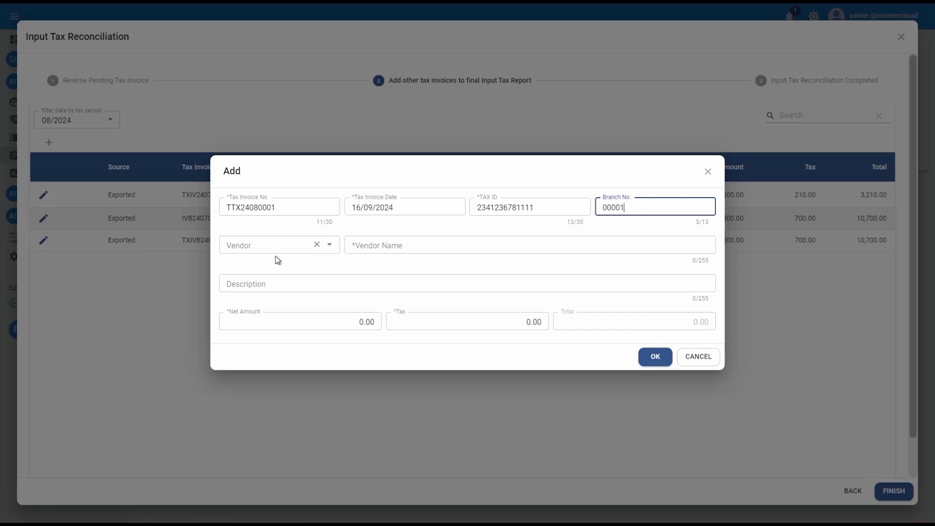
Set the vendor name to Carmen Transport Co.,Ltd.
{"action": "left_click", "coordinate": [412, 245]}
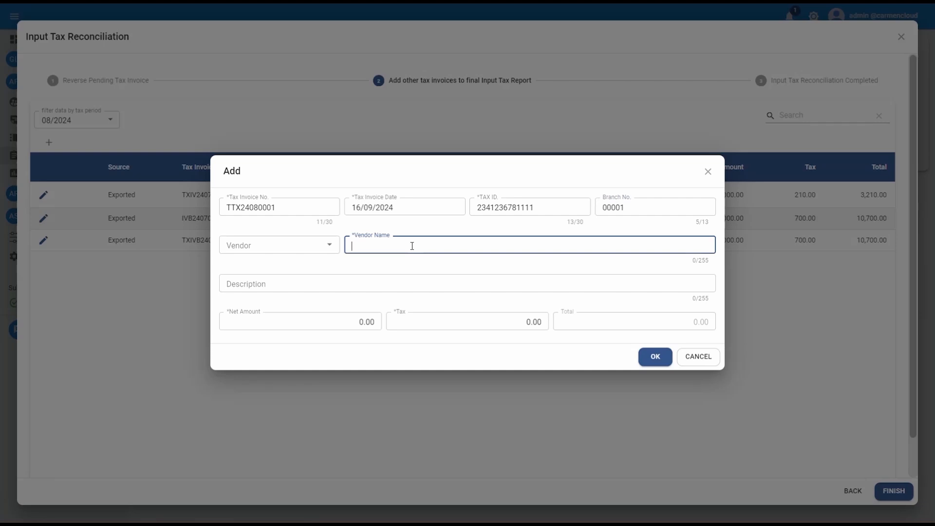
{"action": "type", "text": "Carmen Transport Co.,Ltd."}
Enter the description Transportation Fee for Aug 2024.
{"action": "left_click", "coordinate": [409, 285]}
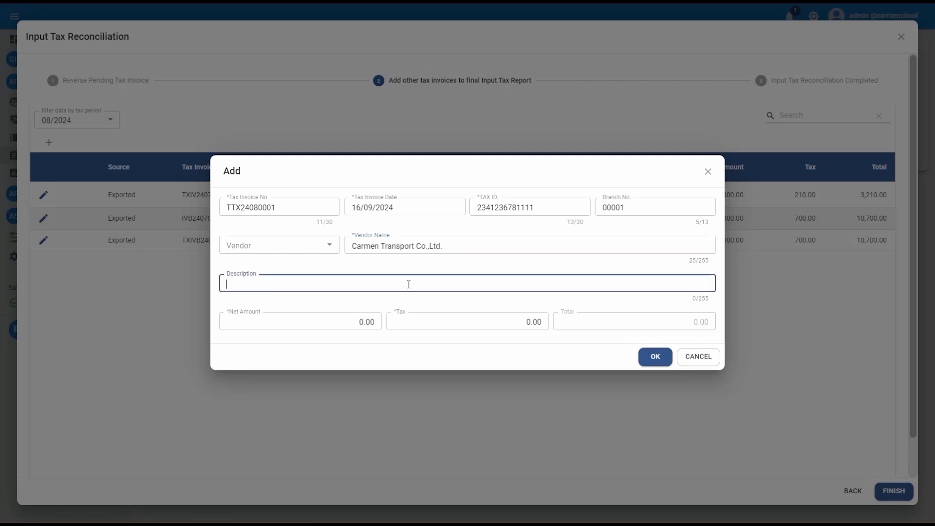
{"action": "type", "text": "Transporatio"}
{"action": "key", "text": "BackSpace"}
{"action": "key", "text": "BackSpace"}
{"action": "key", "text": "BackSpace"}
{"action": "key", "text": "BackSpace"}
{"action": "type", "text": "tation Fee"}
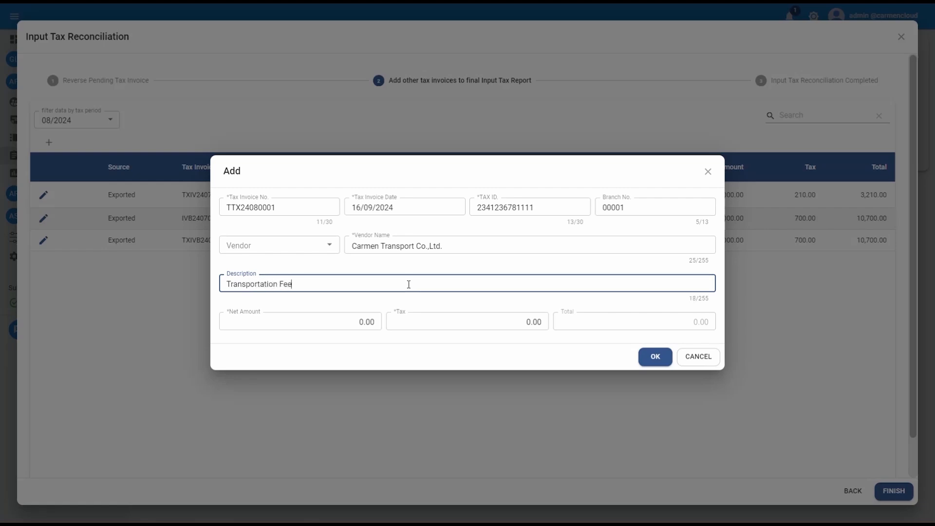
{"action": "type", "text": " for Aug 2024"}
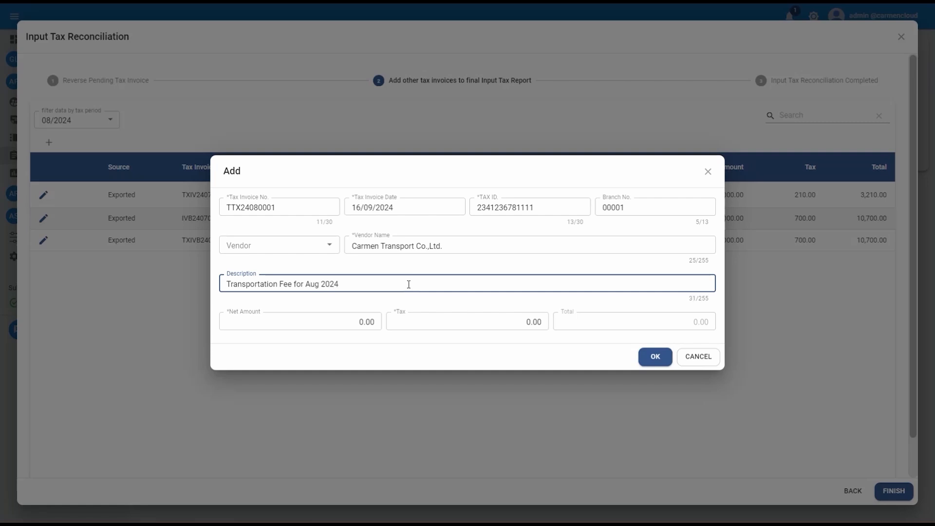
Set the net amount to 800 and save the new tax invoice.
{"action": "left_click", "coordinate": [311, 321]}
{"action": "type", "text": "800"}
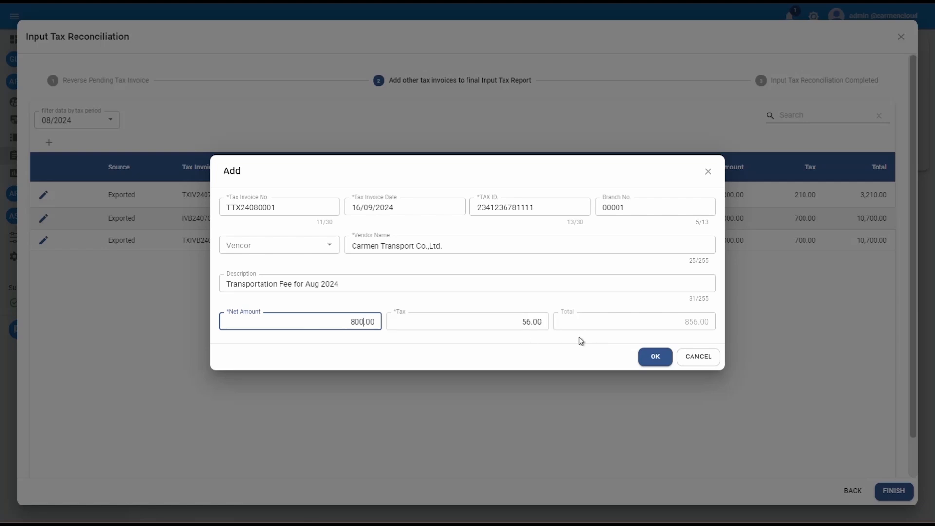
{"action": "left_click", "coordinate": [617, 343]}
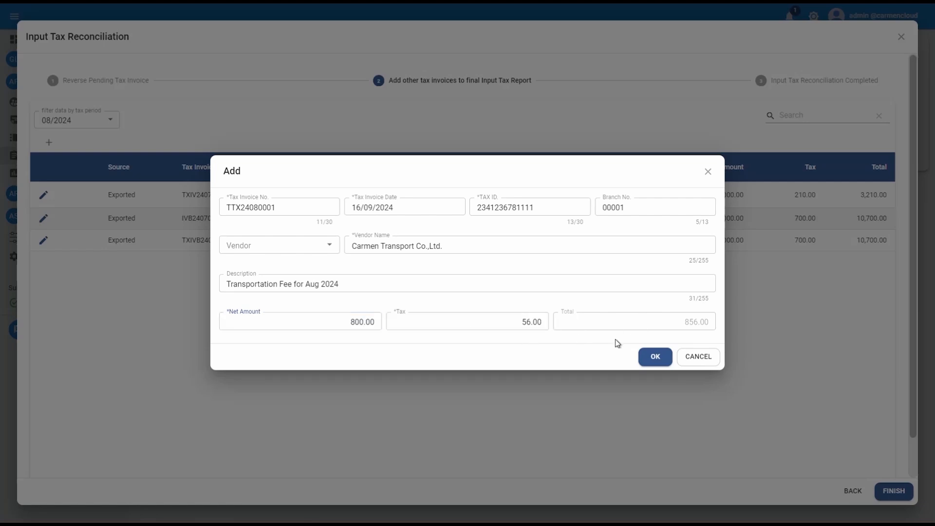
{"action": "left_click", "coordinate": [657, 360]}
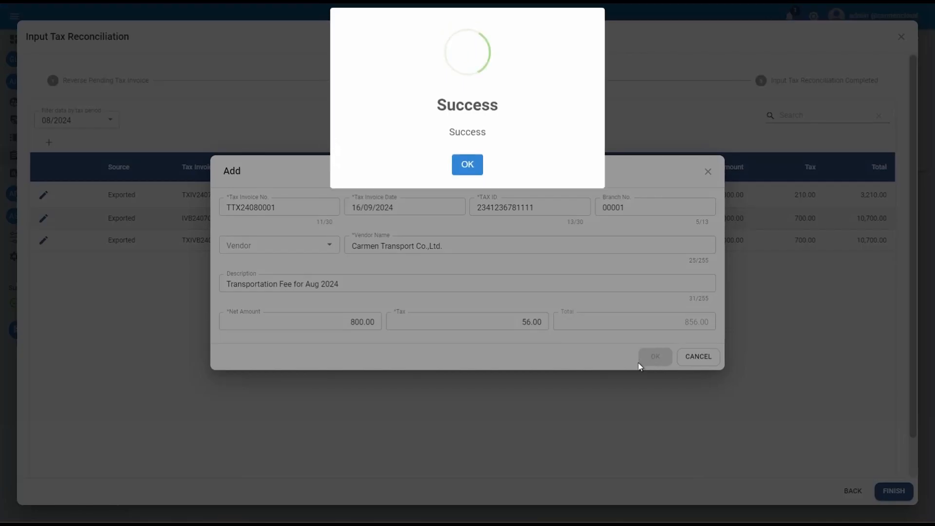
{"action": "left_click", "coordinate": [469, 165]}
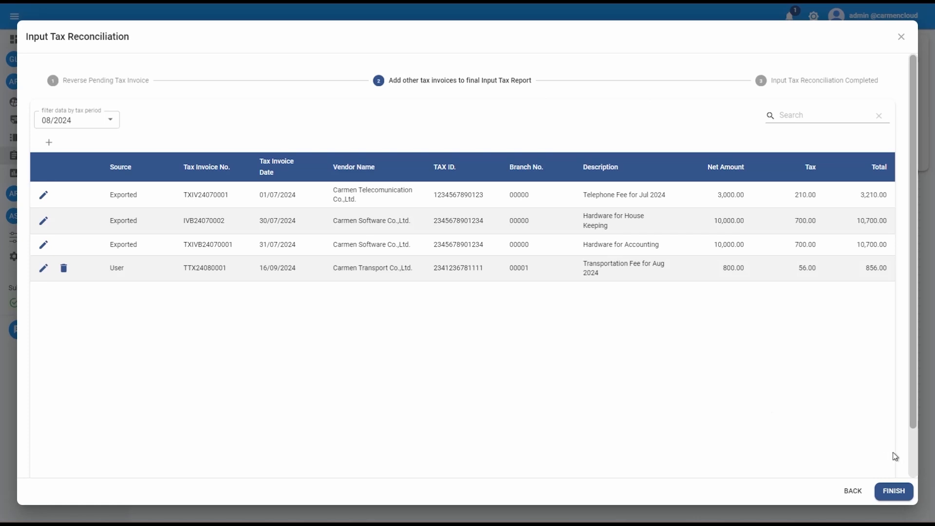
Finish the reconciliation wizard and reopen Input Tax Reconciliation from Accounts Payable procedures.
{"action": "left_click", "coordinate": [903, 499]}
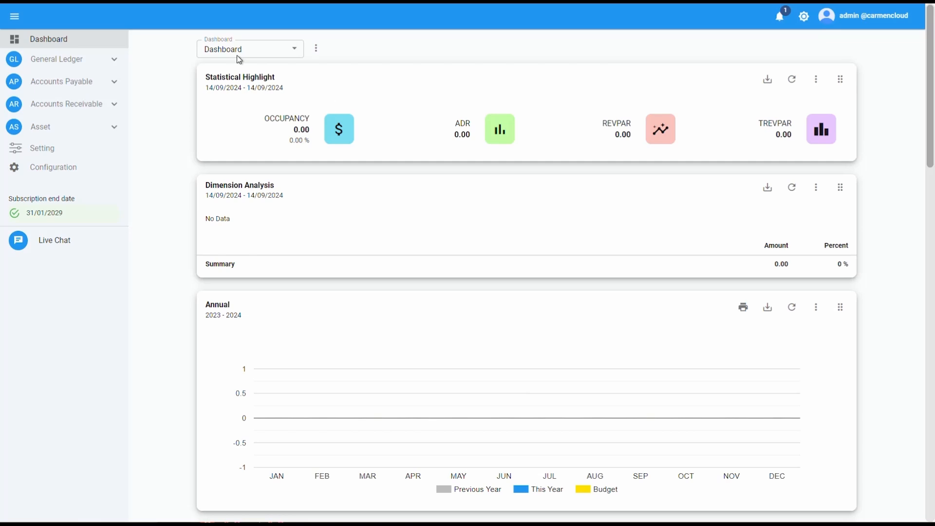
{"action": "left_click", "coordinate": [114, 90]}
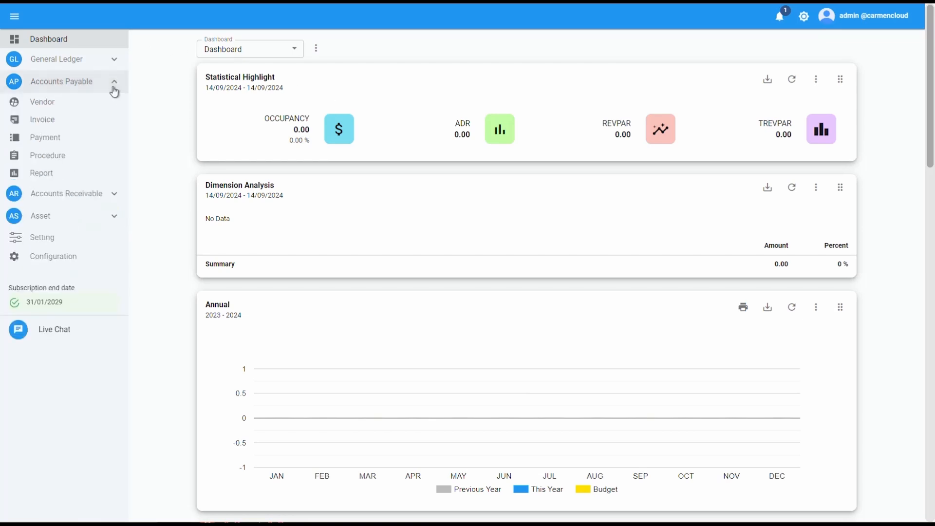
{"action": "left_click", "coordinate": [104, 161]}
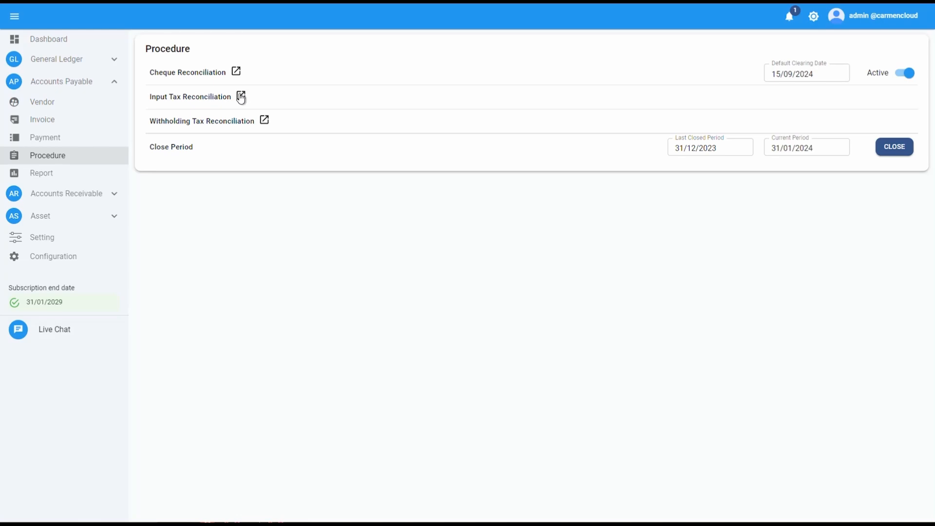
{"action": "left_click", "coordinate": [241, 97]}
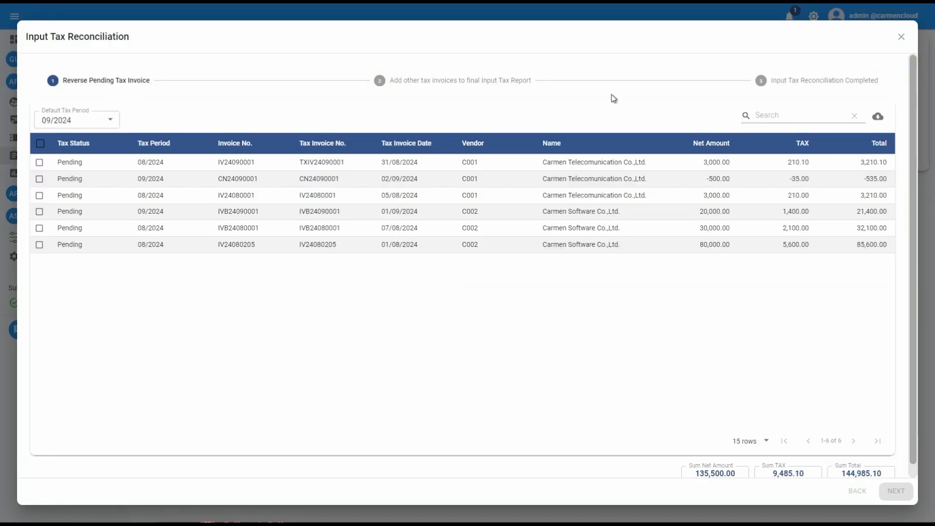
Go to the completion stage and choose tax period 08/2024.
{"action": "left_click", "coordinate": [781, 83]}
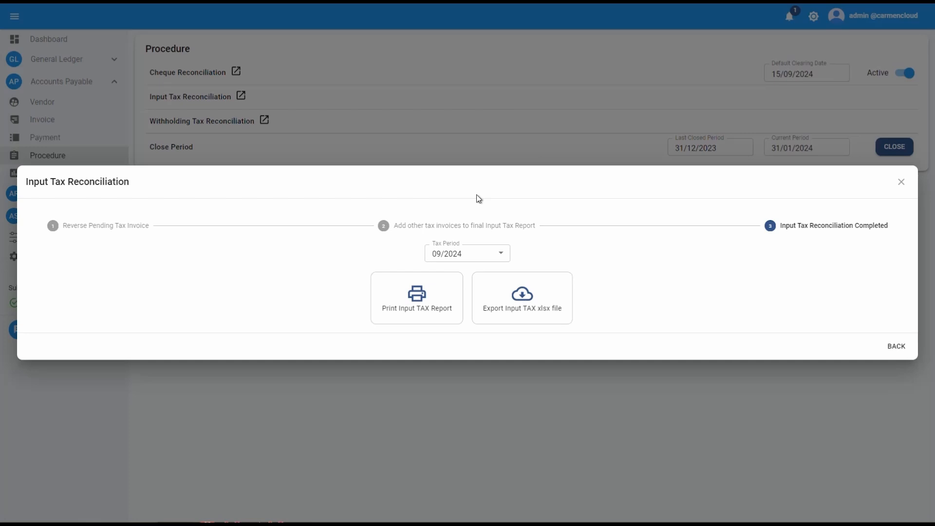
{"action": "left_click", "coordinate": [501, 252]}
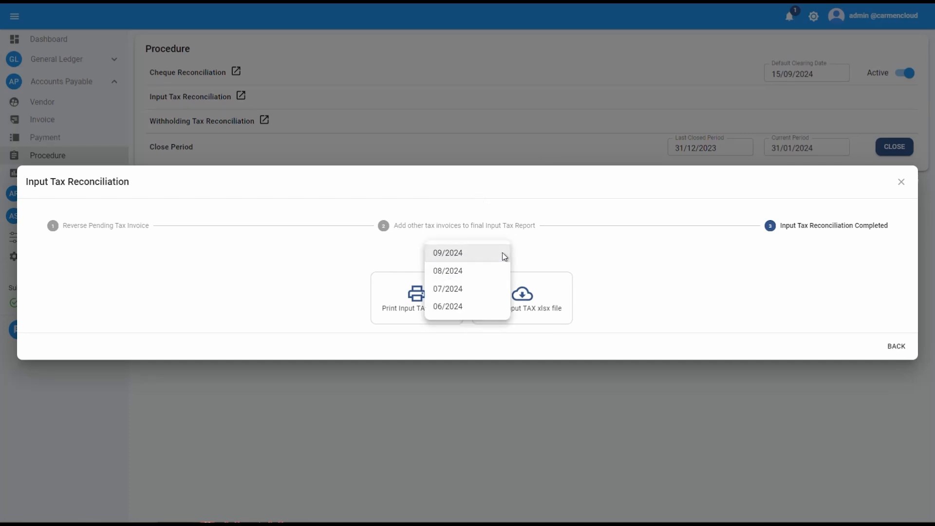
{"action": "left_click", "coordinate": [468, 270]}
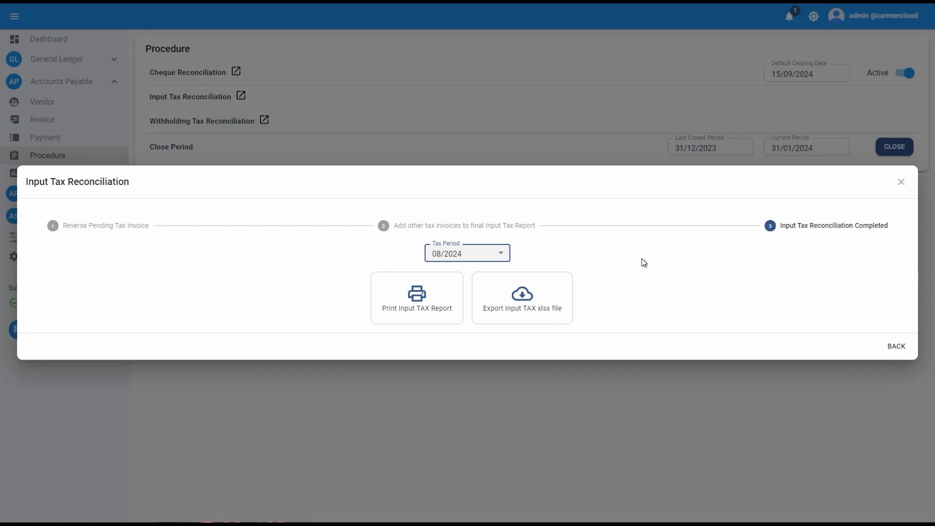
Print the Input TAX Report and open the blocked pop-up to view it.
{"action": "left_click", "coordinate": [440, 302]}
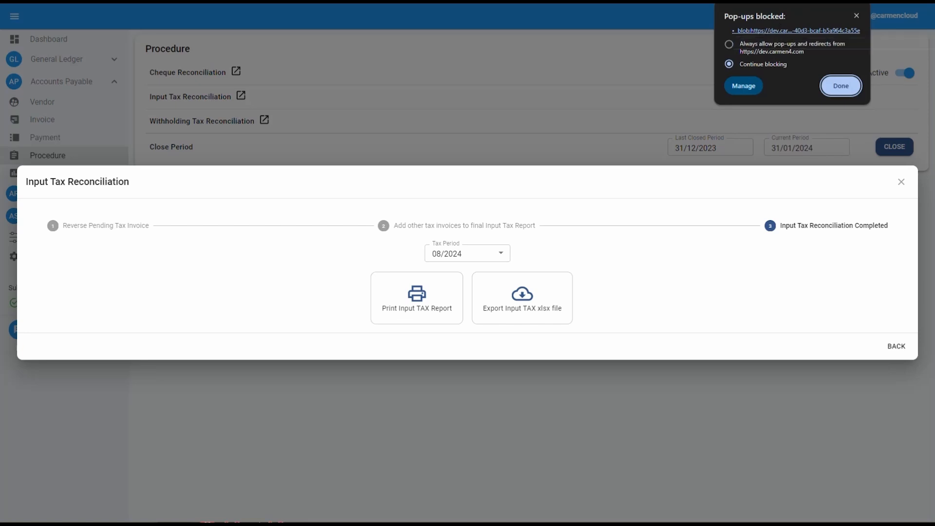
{"action": "left_click", "coordinate": [798, 30]}
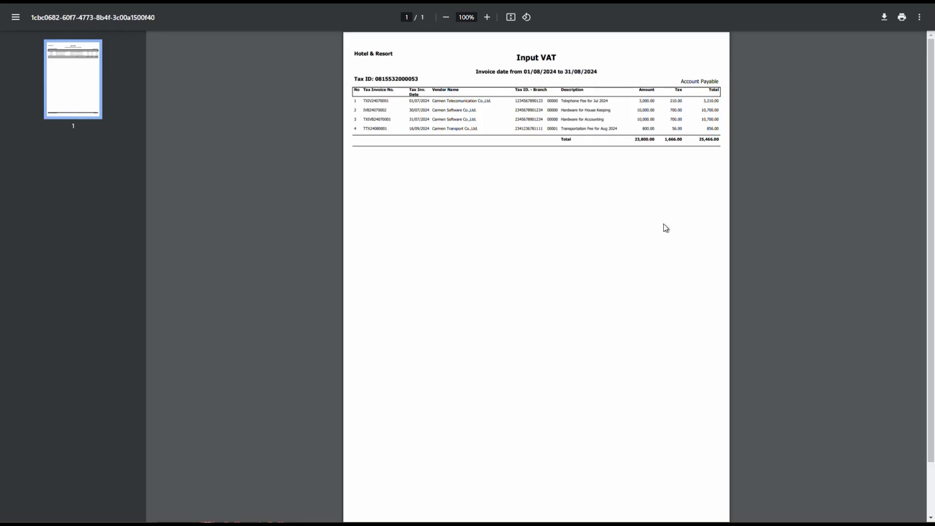